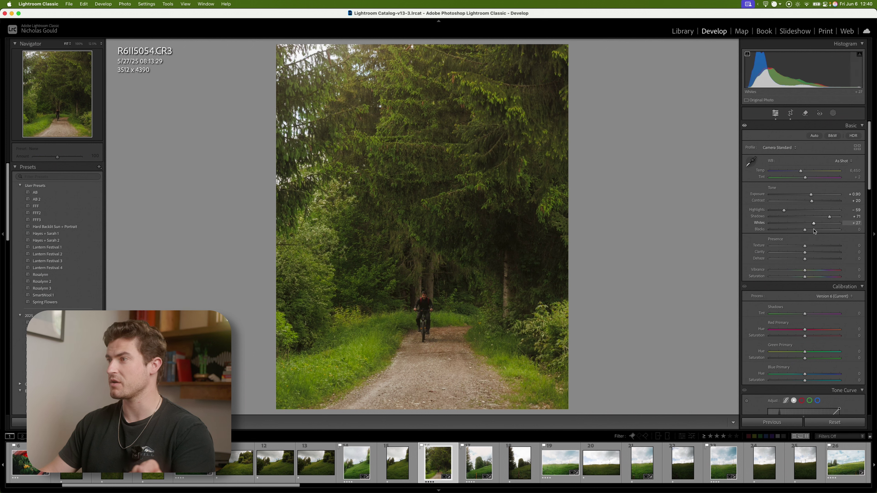
Set the photo's Whites to +13 and Blacks to −7
drag(805, 229, 801, 234)
Try a white balance sampled from the pale foliage beside the trees and undo it
click(750, 161)
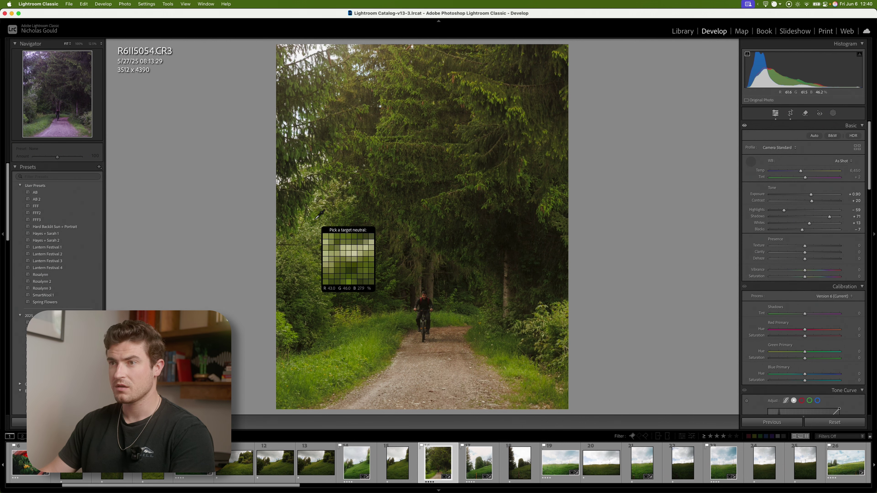
click(322, 221)
key(super+z)
key(Escape)
Cool the white balance temperature to 5,794 and soften the photo with Texture −14 and Clarity −15
drag(801, 171, 797, 171)
drag(805, 246, 796, 246)
drag(805, 253, 796, 253)
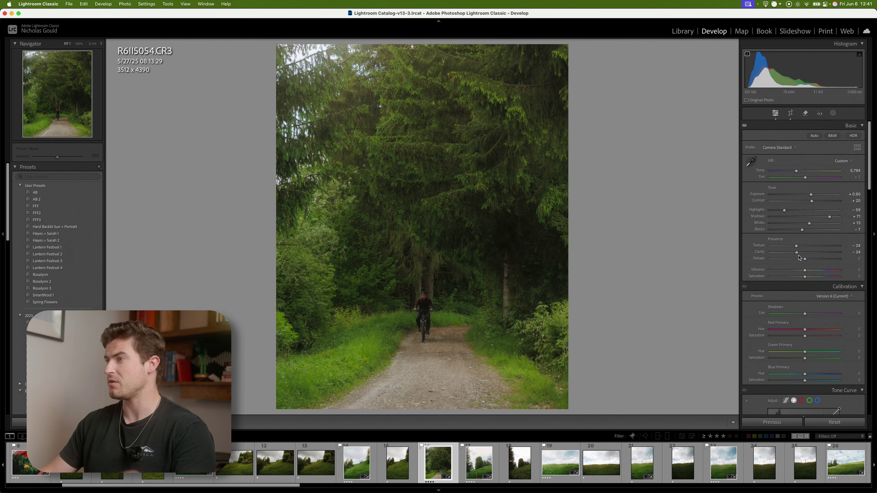
mouse_move(796, 252)
mouse_down()
mouse_move(777, 261)
mouse_move(800, 257)
mouse_up()
drag(797, 246, 800, 246)
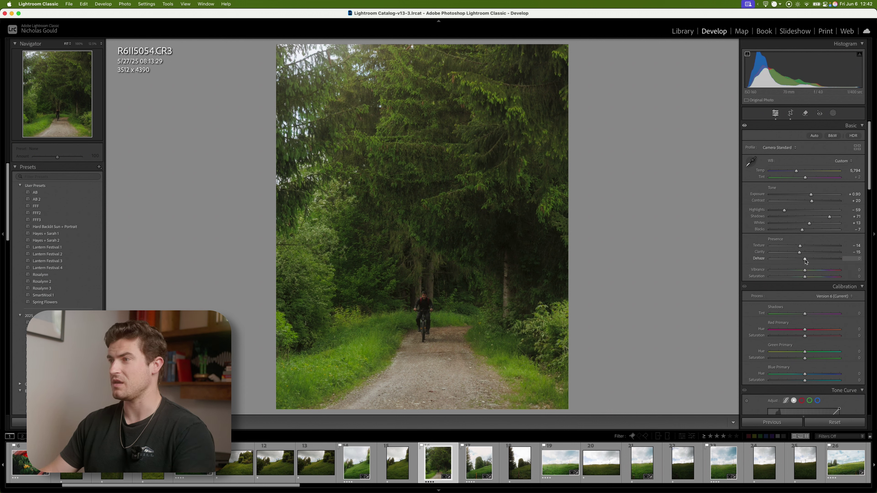
drag(805, 262, 805, 264)
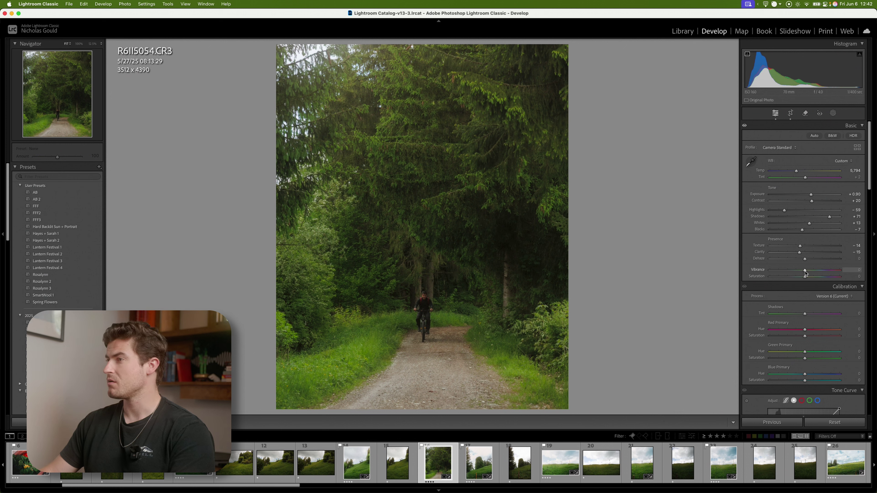
Boost the photo's colours with Vibrance +20 and Saturation +25
drag(805, 270, 814, 278)
drag(811, 271, 812, 271)
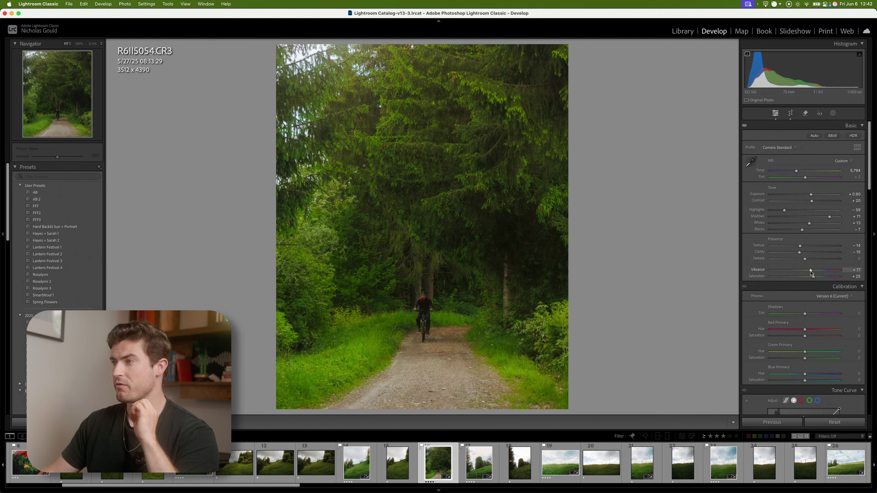
Calibrate the primaries: red hue +51 and saturation −37, green hue +82 and saturation +43, blue hue −26 and saturation −28
scroll(765, 362, down, 5)
scroll(764, 362, up, 3)
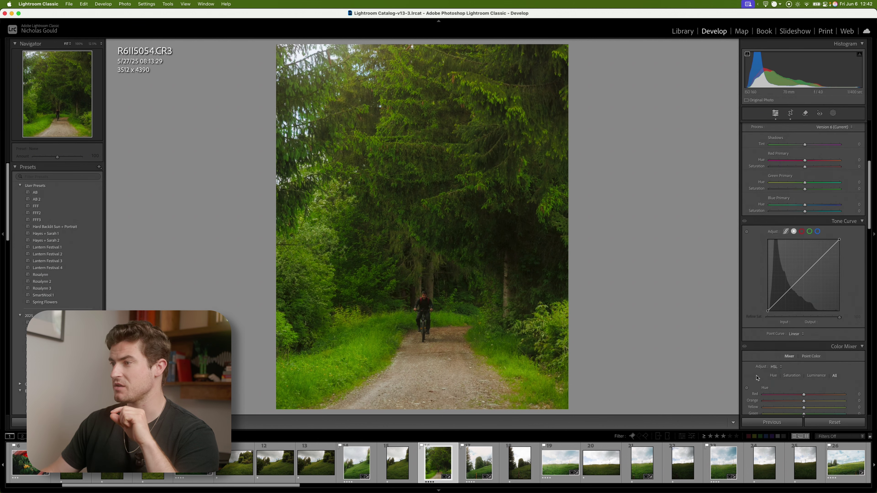
scroll(769, 315, up, 2)
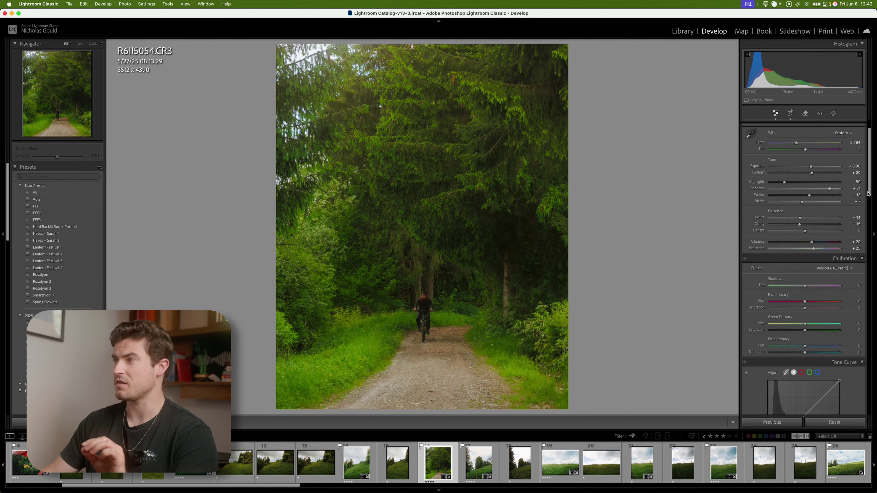
scroll(805, 362, down, 10)
scroll(806, 362, up, 10)
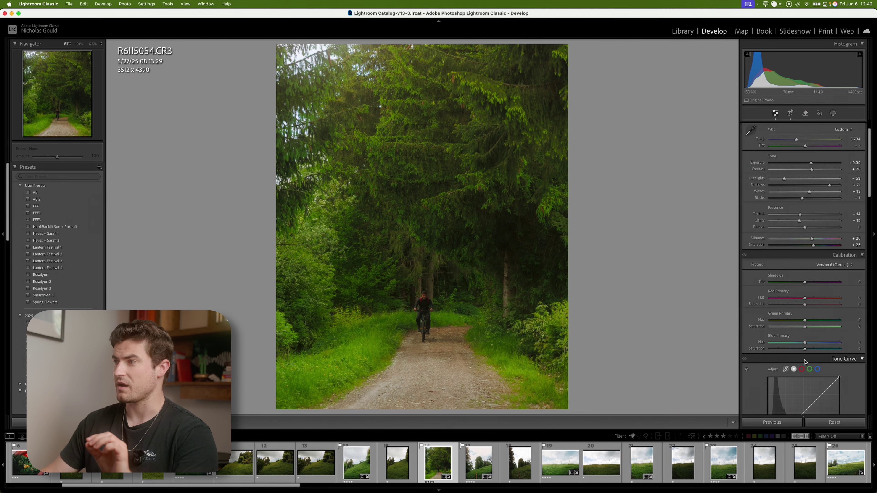
drag(804, 373, 788, 374)
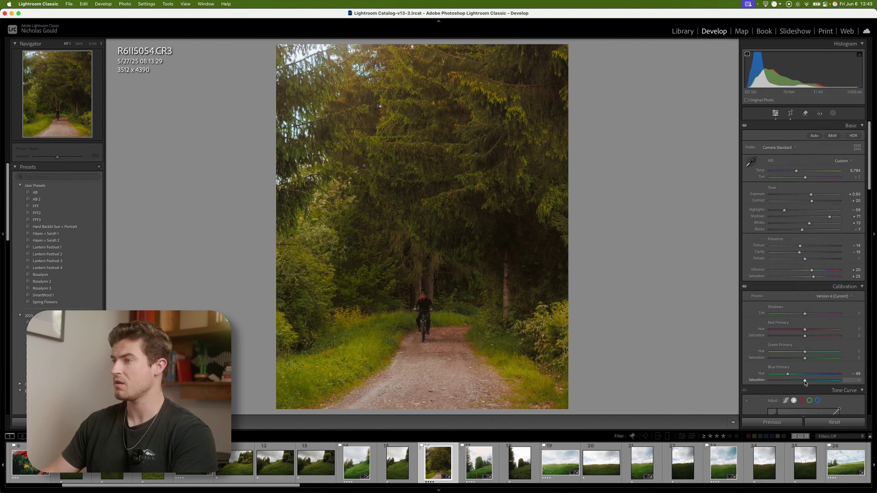
drag(805, 329, 827, 330)
drag(805, 351, 833, 352)
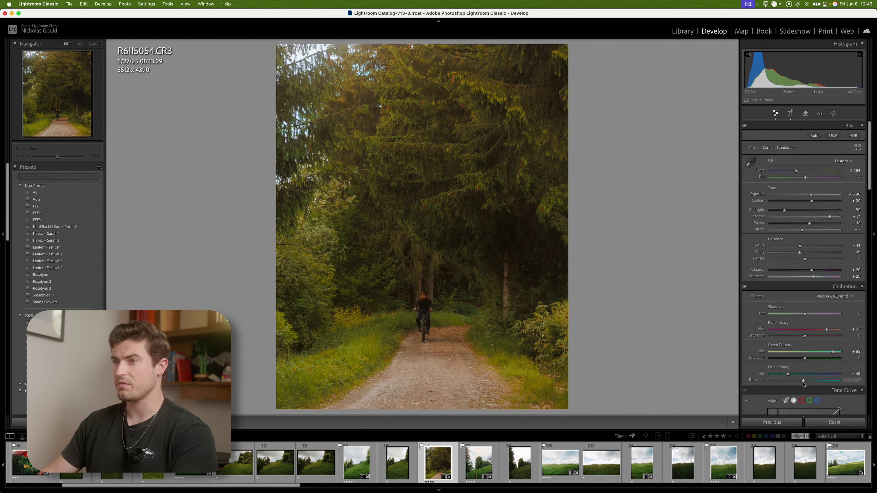
drag(805, 381, 792, 381)
mouse_move(805, 336)
mouse_down()
mouse_move(787, 338)
mouse_move(814, 362)
mouse_move(791, 336)
mouse_up()
drag(792, 381, 796, 375)
drag(826, 330, 822, 330)
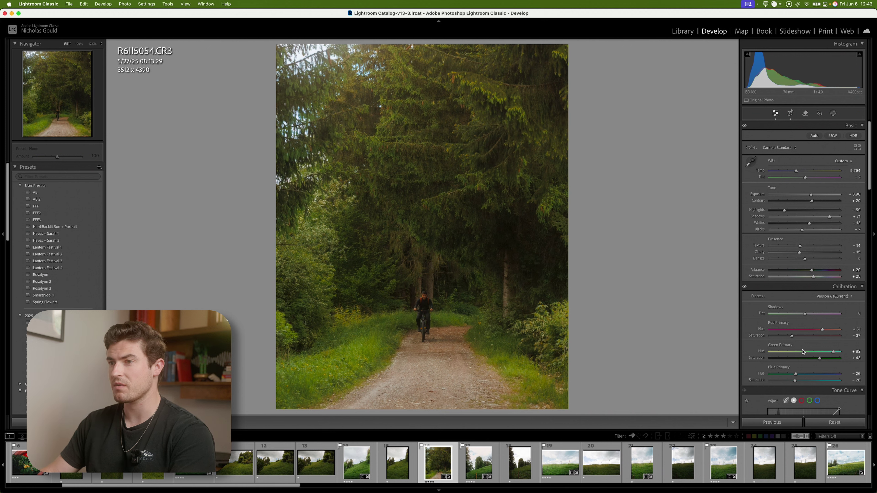
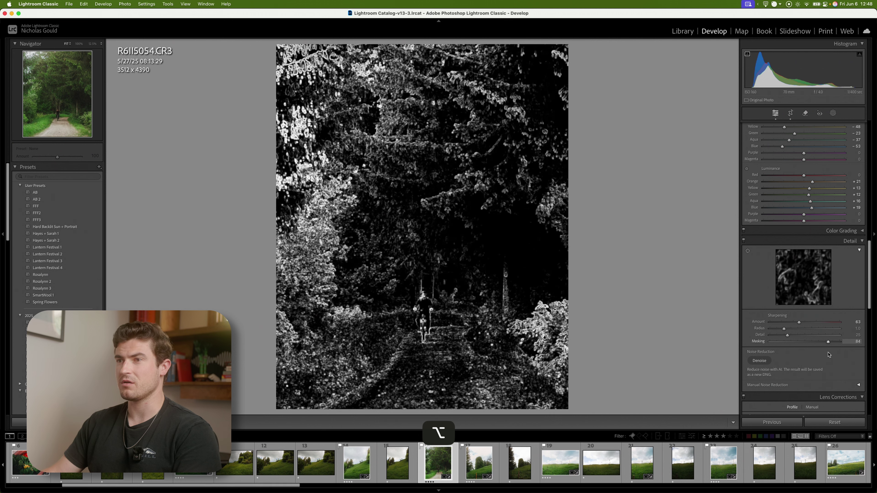
Add film grain with an amount of 25 and inspect it up close around the trees and cyclist
scroll(828, 354, down, 15)
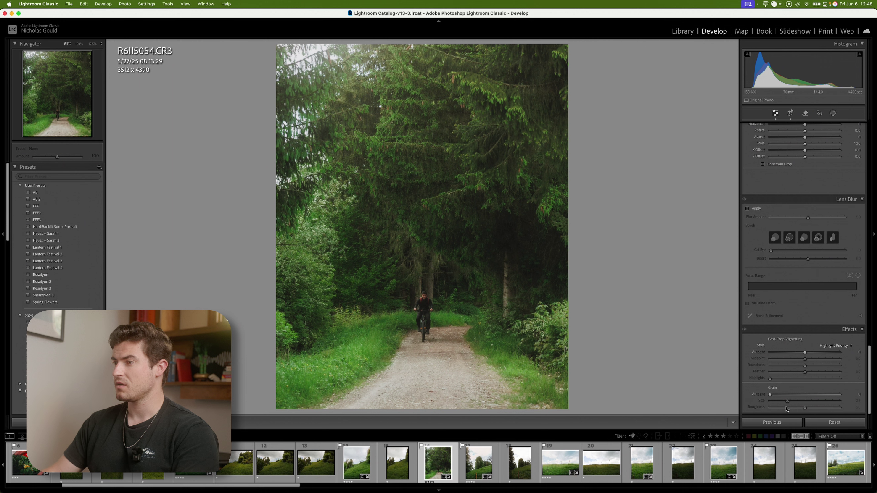
drag(775, 397, 788, 398)
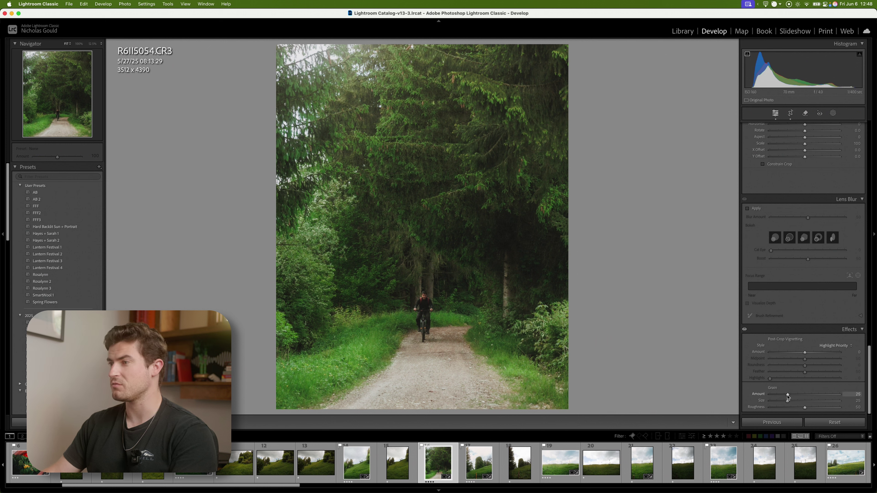
mouse_move(788, 398)
mouse_down()
mouse_move(807, 400)
mouse_move(788, 395)
mouse_up()
click(411, 277)
drag(355, 217, 355, 257)
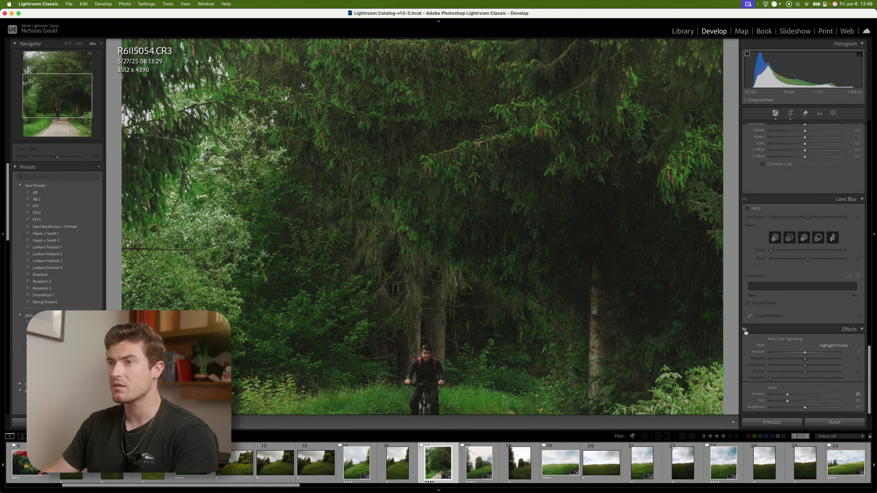
click(618, 304)
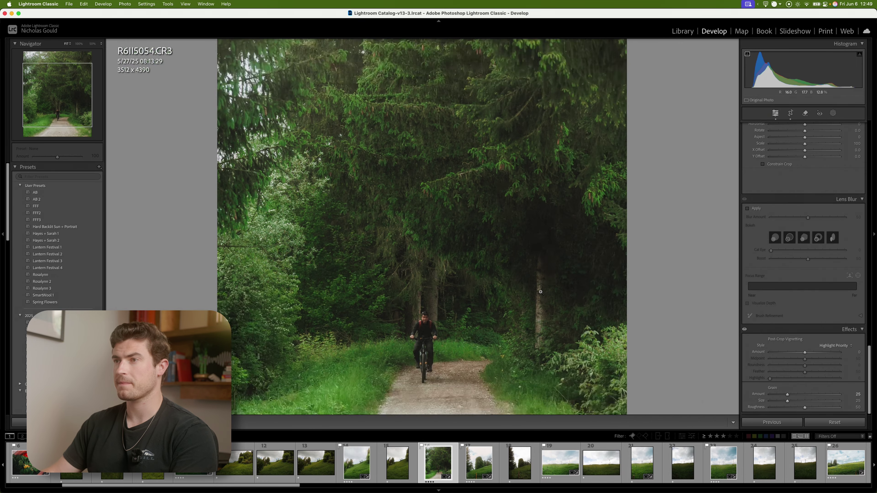
Anchor the midpoint of the red and green channel tone curves
scroll(784, 316, up, 5)
scroll(784, 317, up, 10)
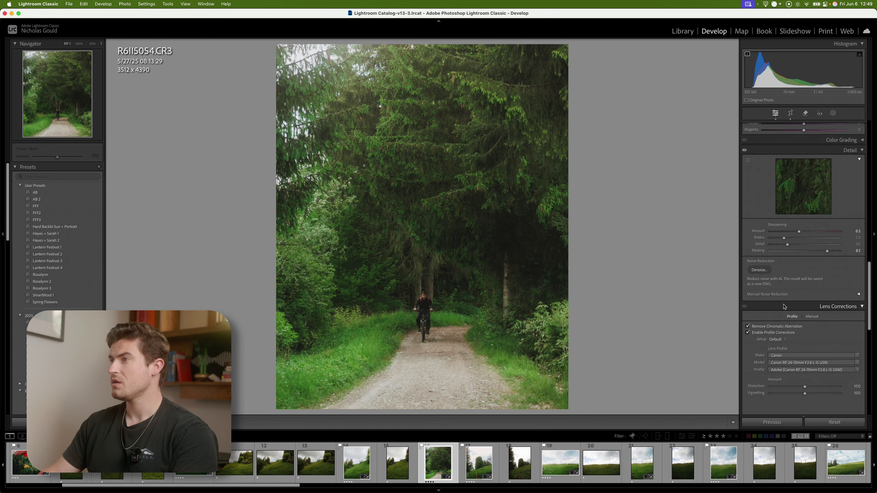
scroll(825, 228, up, 1)
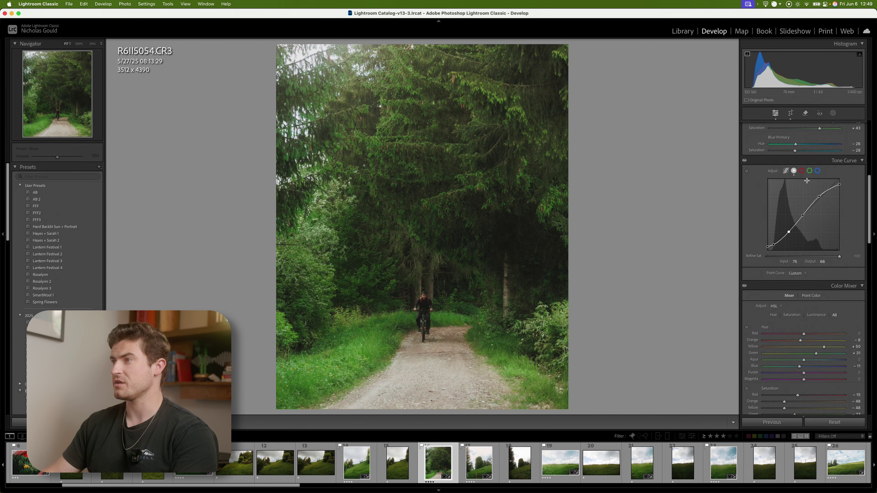
click(801, 170)
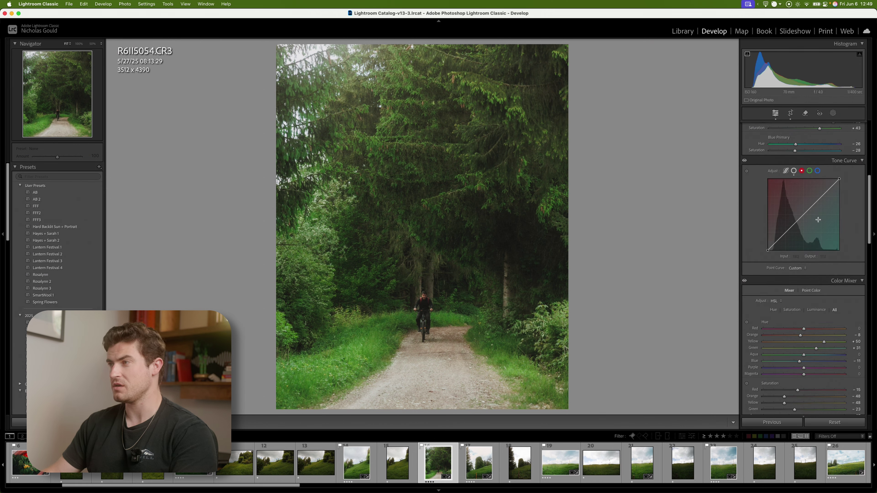
click(803, 215)
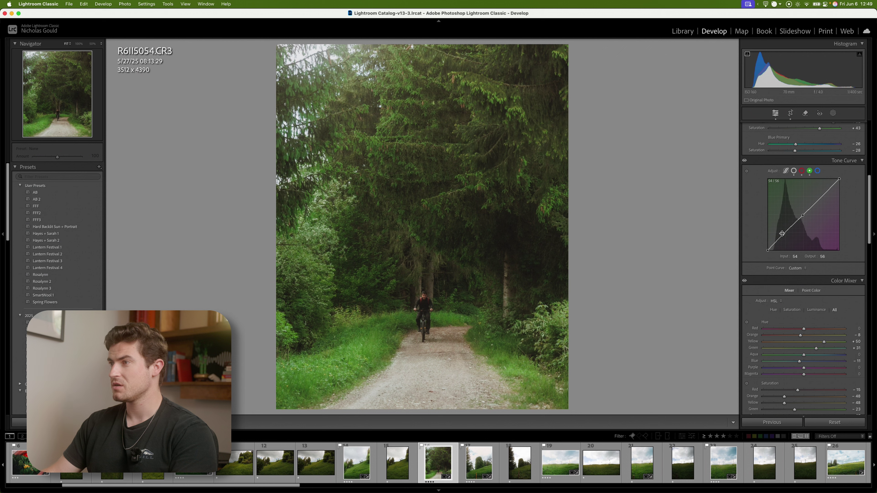
Shape the blue channel tone curve with a fixed midpoint, shadows raised from input 56 to 63, and highlights lowered from 192 to 189
click(818, 170)
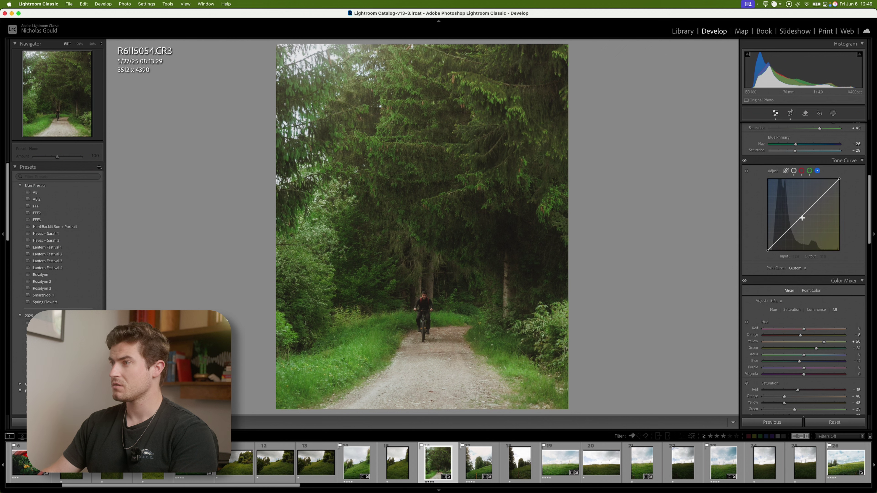
click(803, 214)
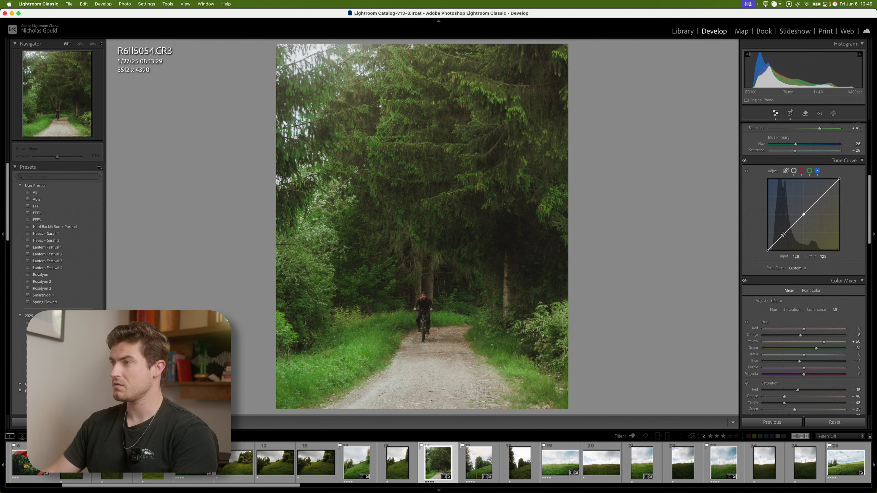
drag(783, 234, 784, 235)
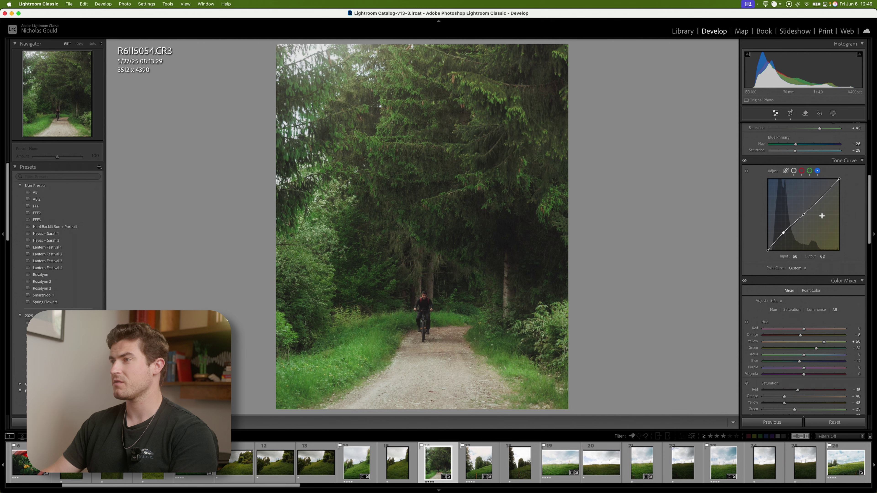
click(821, 198)
drag(822, 198, 822, 199)
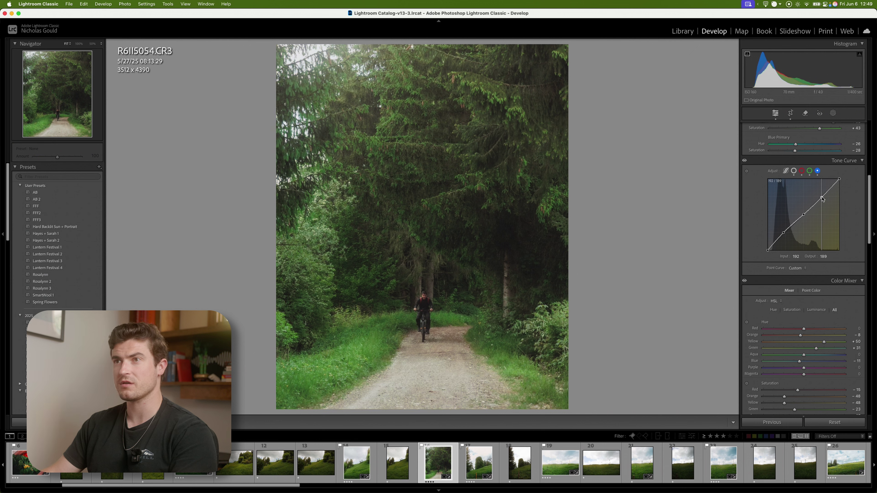
Review the green and red channel curves and compare the edited photo with its unedited version
click(809, 171)
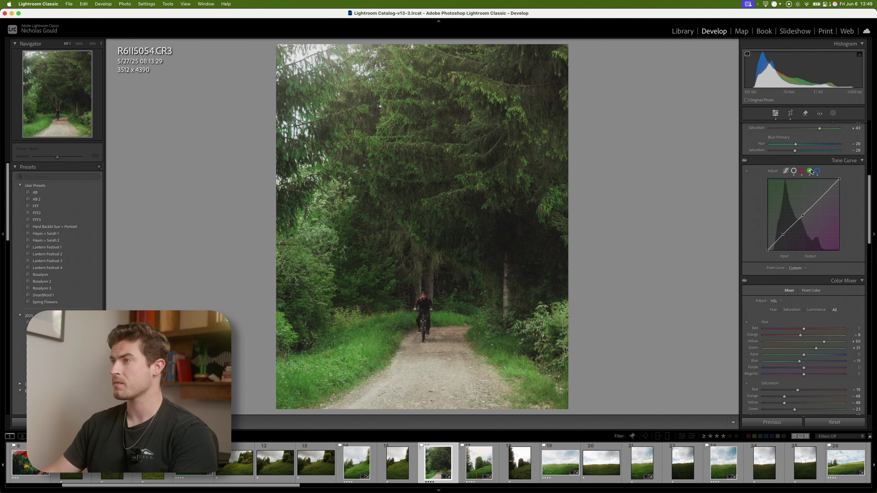
click(802, 171)
scroll(817, 215, up, 10)
key(backslash)
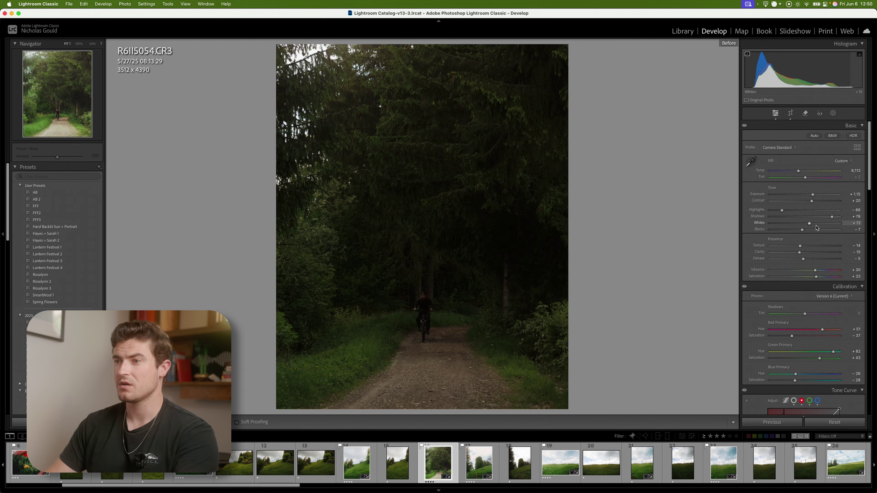
key(backslash)
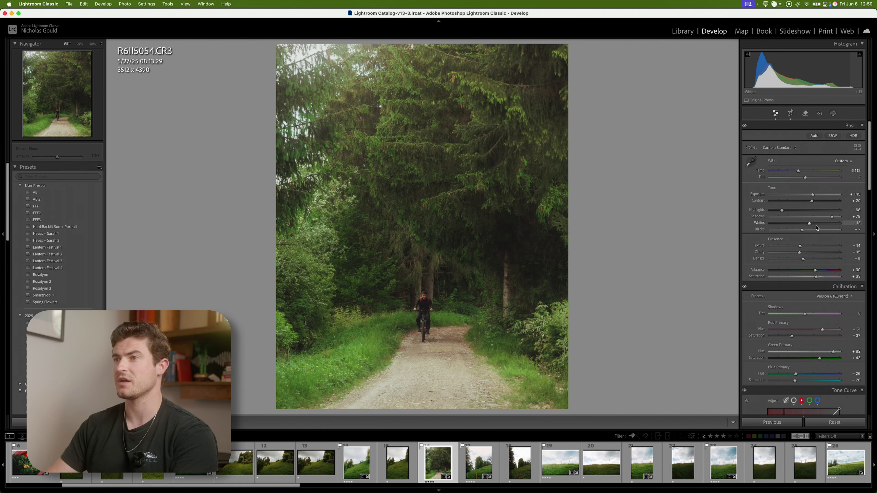
key(backslash)
key(backslash)
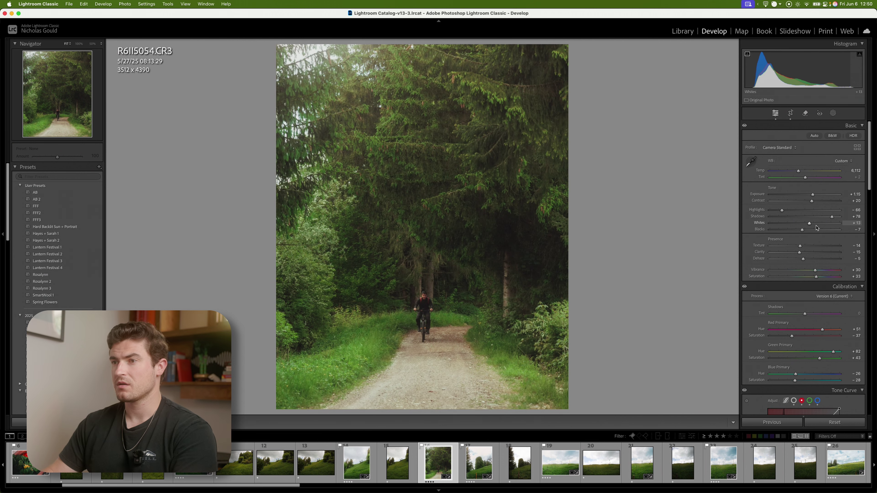
Create a large radial gradient mask centred on the cyclist and invert it to cover the surrounding forest
click(833, 114)
click(772, 191)
drag(364, 203, 552, 430)
drag(415, 261, 473, 368)
key(apostrophe)
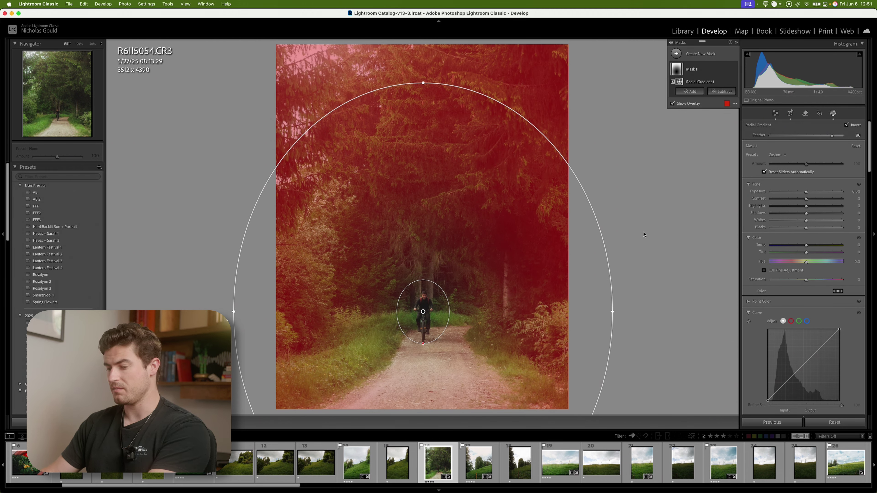
Lower the inverted radial mask's exposure to −0.43 and shift the gradient slightly around the cyclist
key(o)
drag(806, 192, 802, 192)
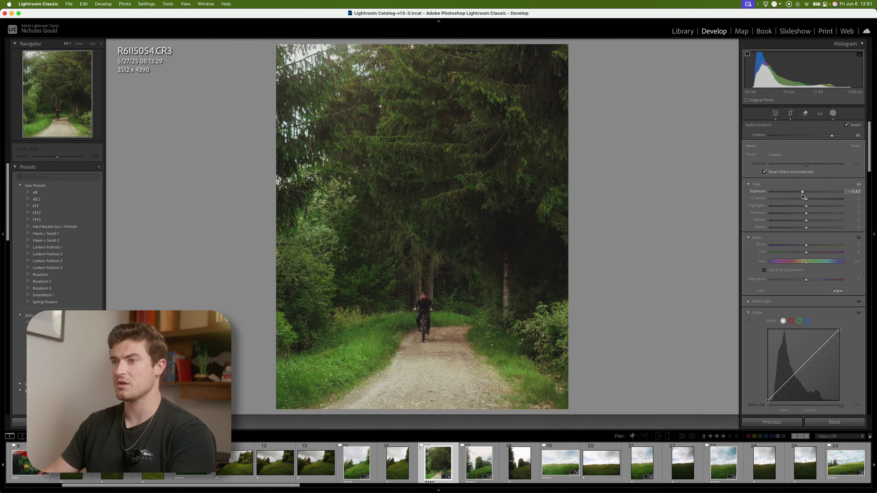
drag(425, 318, 427, 320)
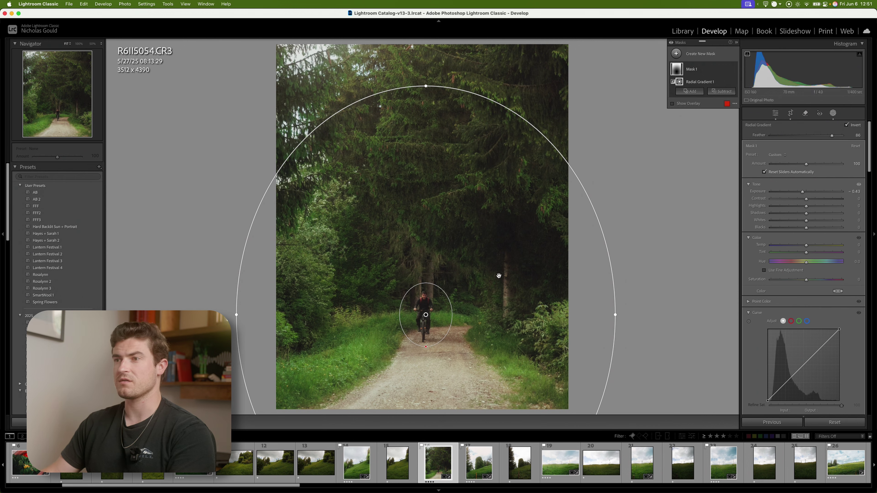
Create a new linear gradient mask rising from the foreground path to the cyclist, and tilt it slightly
click(689, 91)
click(717, 125)
drag(421, 407, 423, 284)
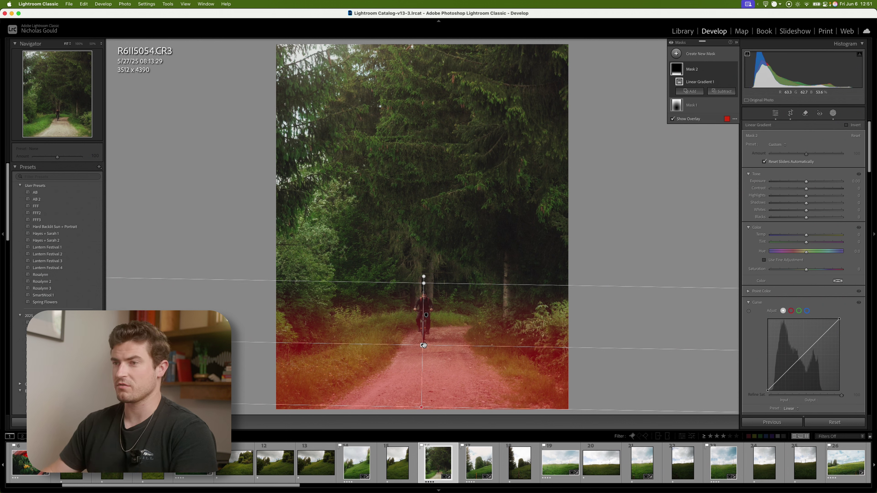
drag(421, 344, 425, 355)
drag(428, 290, 450, 309)
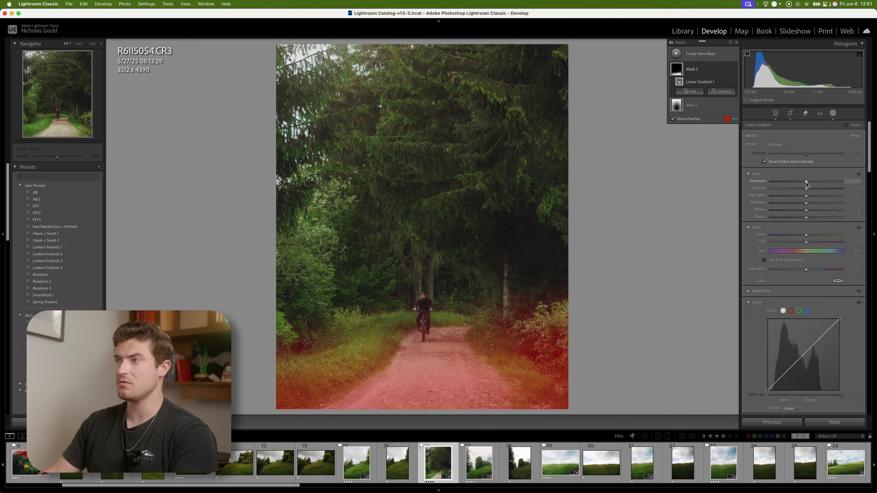
Darken the foreground linear gradient to −1.83 exposure, and move it slightly lower on the path
drag(806, 182, 803, 184)
drag(803, 184, 789, 183)
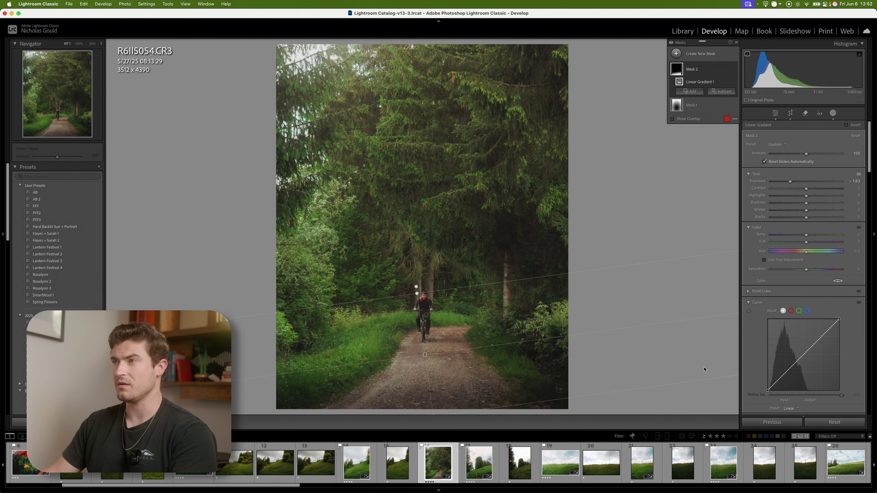
click(734, 69)
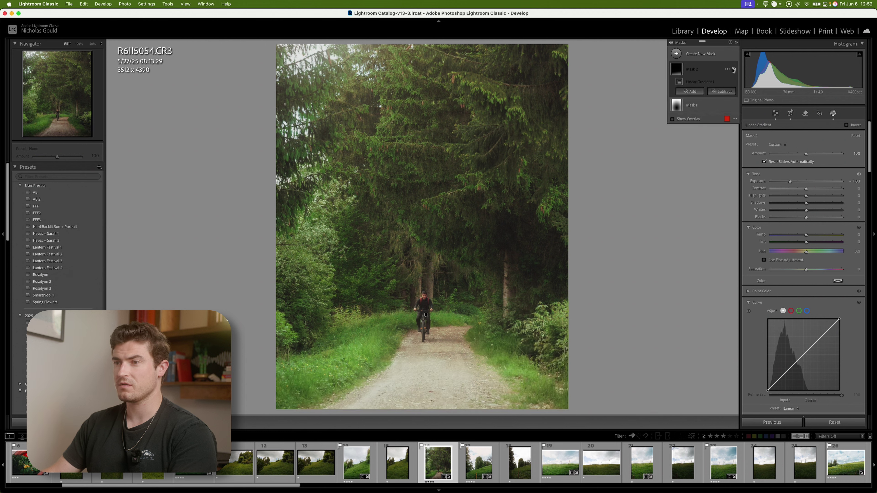
click(733, 69)
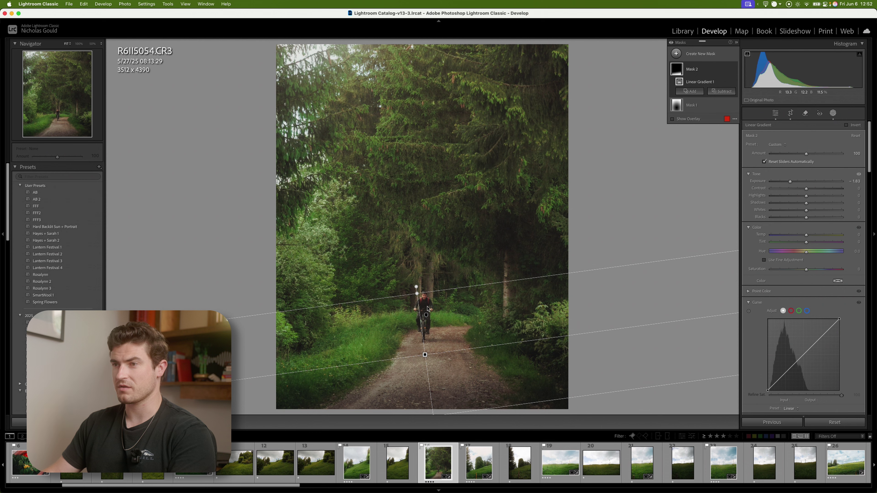
mouse_move(425, 360)
drag(425, 361, 430, 368)
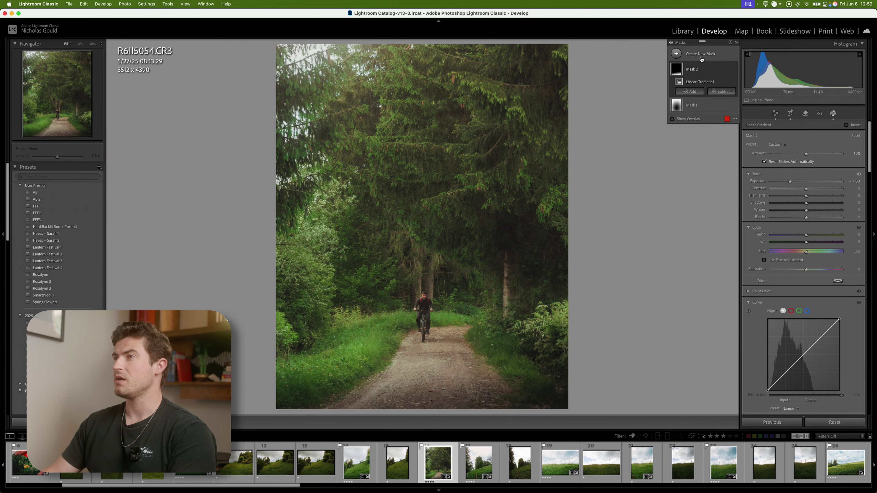
Start creating another new mask
click(709, 60)
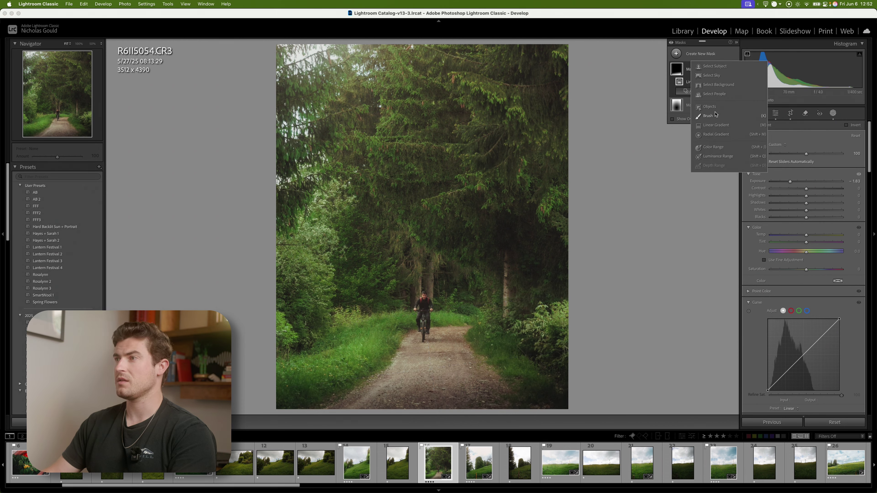